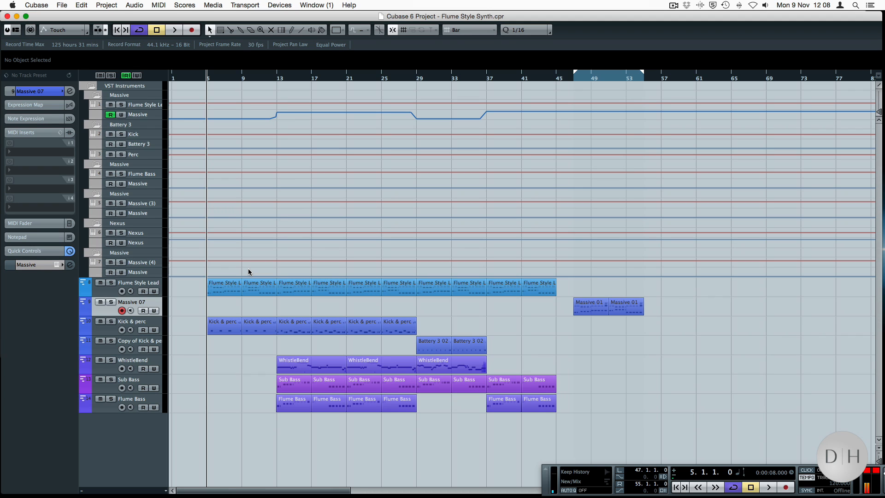
Play the arrangement from bar 9 and stop after hearing the drop around bar 19.
click(240, 79)
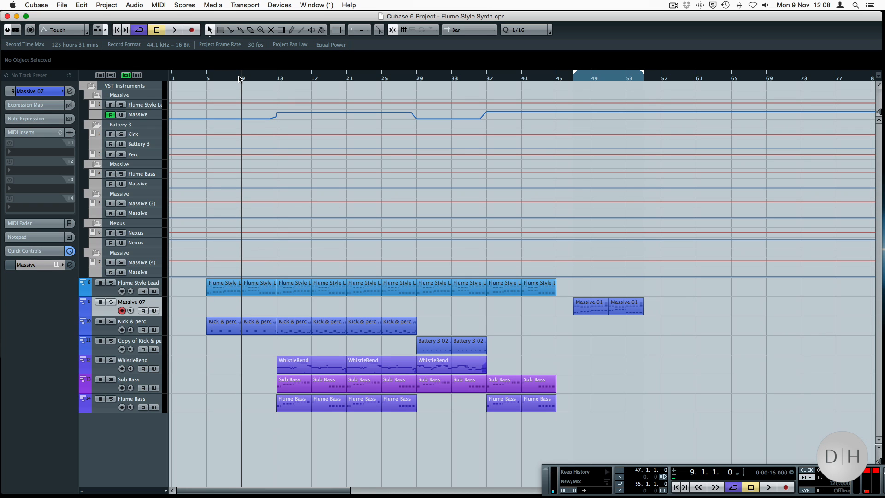
key(space)
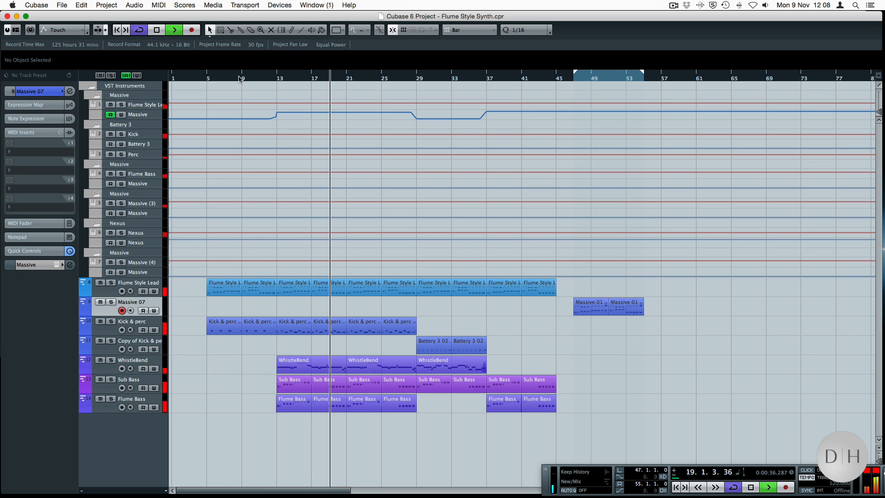
key(space)
Select the two Massive 01 parts at bar 47 and audition from their start.
drag(636, 347, 597, 313)
key(l)
key(space)
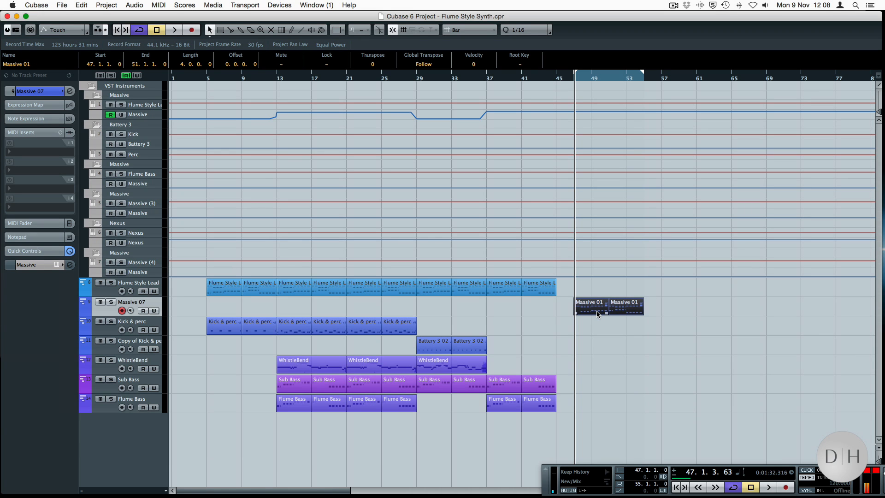
Set the loop range to the first two Flume Bass parts, solo the Flume Bass track and play it from their start.
drag(331, 425, 290, 404)
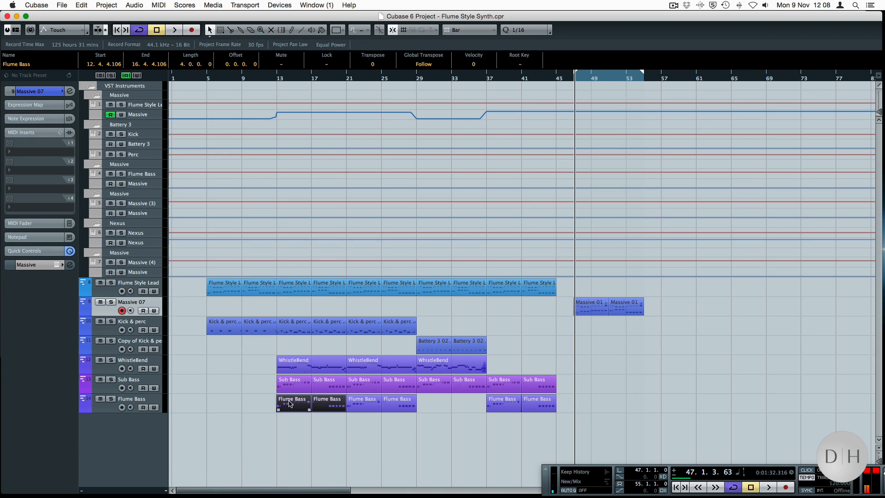
key(p)
key(KP_1)
click(111, 398)
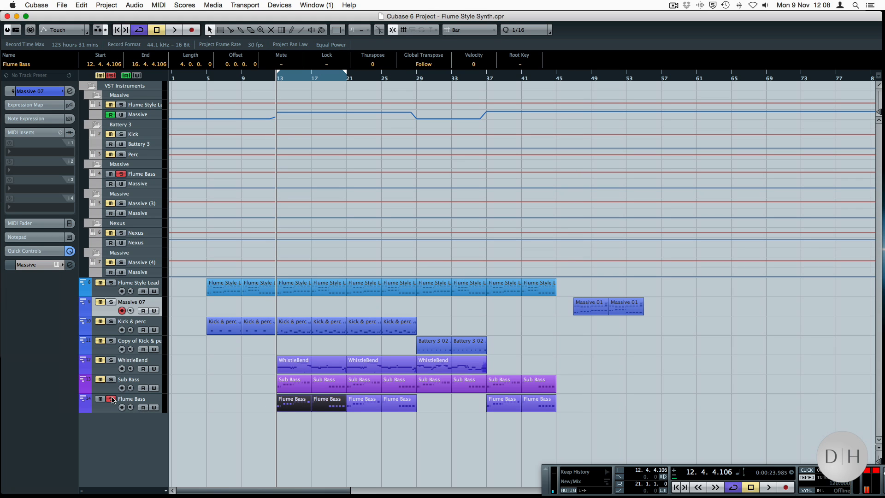
key(space)
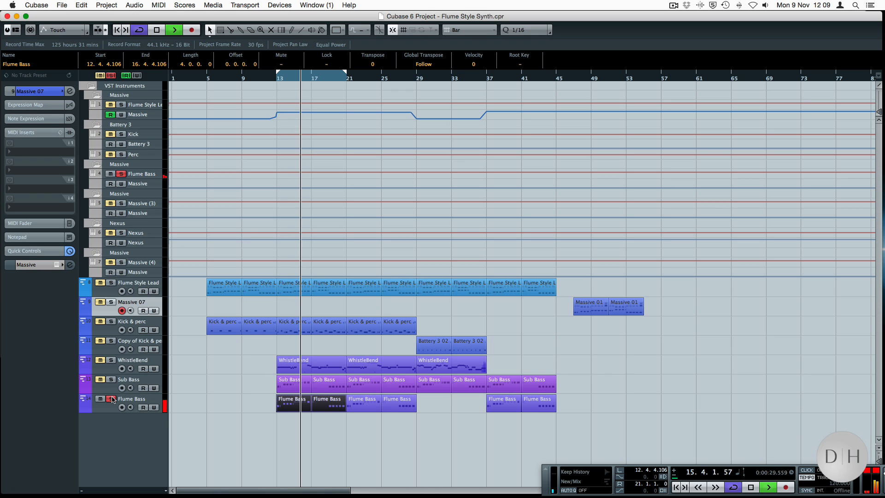
key(space)
Set the loop range to the two Massive 01 parts and solo only the Massive 07 track for a listen.
drag(690, 341, 573, 297)
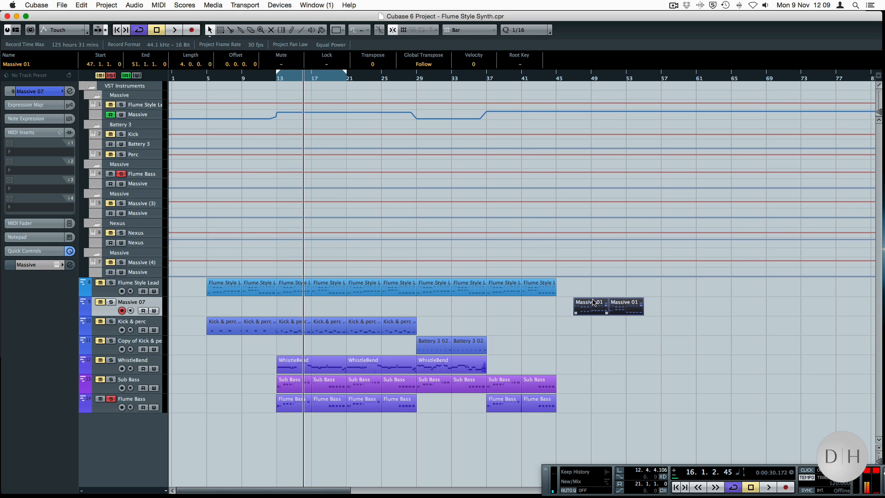
key(p)
key(1)
click(110, 302)
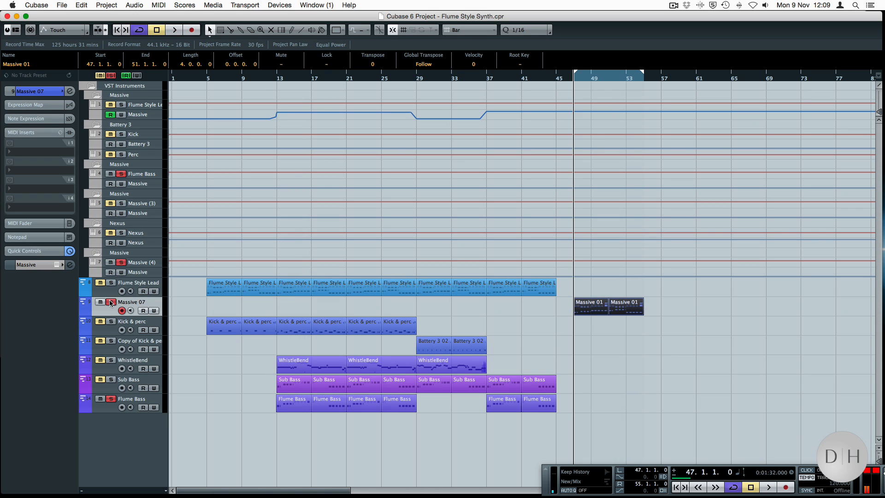
click(110, 398)
key(space)
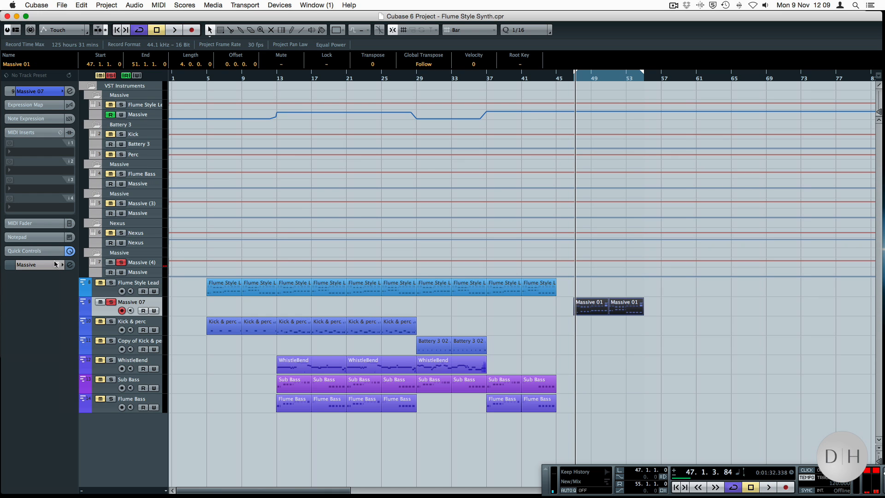
Open the Massive 07 synth, set the OSC1 pitch to -12.00 and raise its Wt-position fully.
click(56, 264)
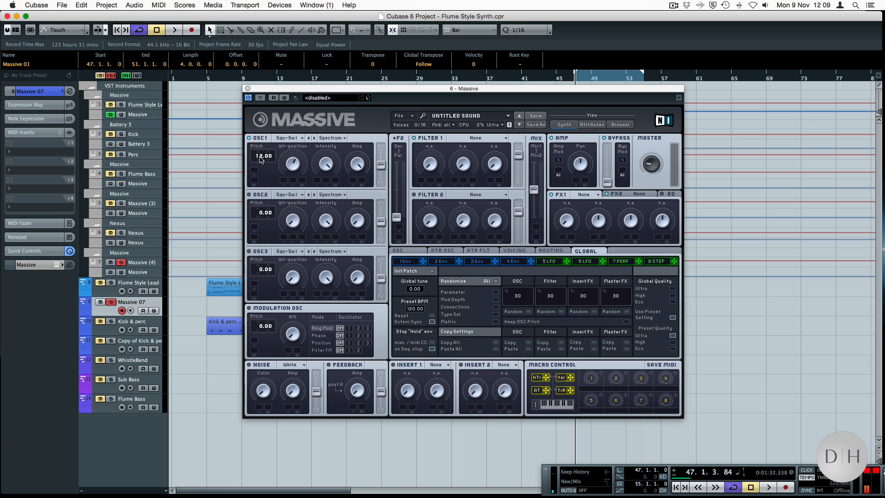
drag(260, 164, 262, 167)
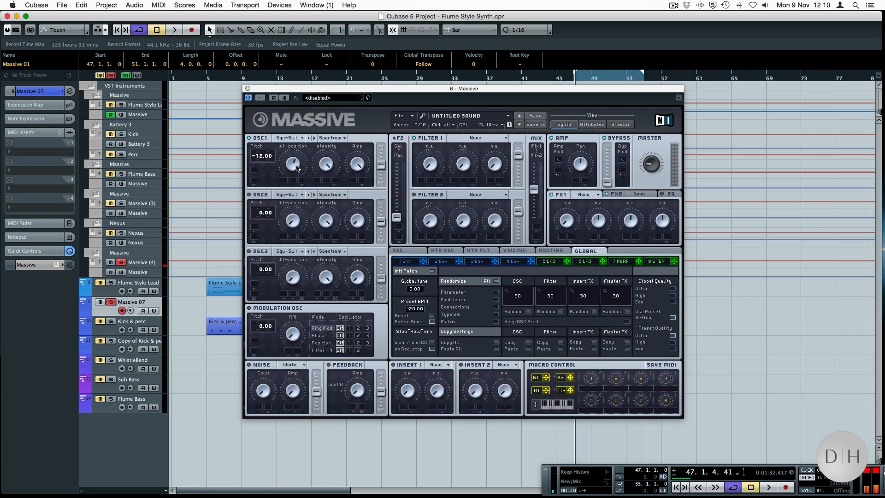
drag(296, 165, 305, 46)
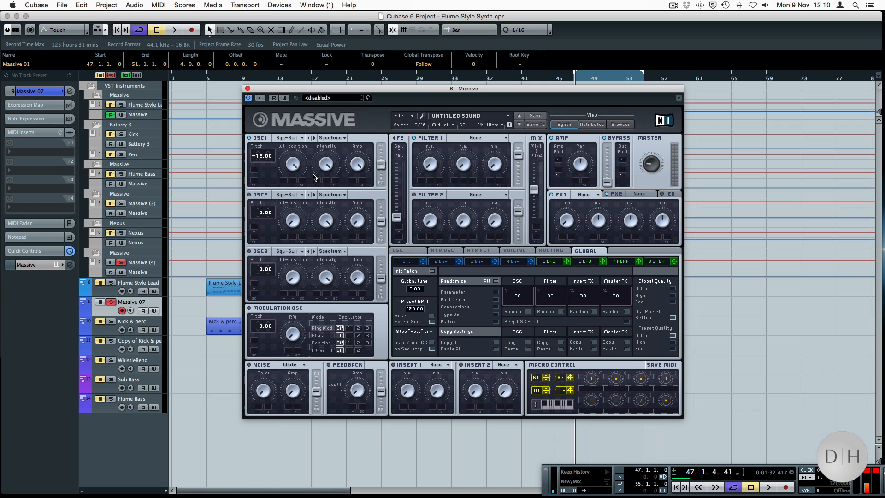
Set Massive's unisono voices to 4, enable the Pitch Cutoff spread with a slight amount and start playback.
click(512, 251)
drag(425, 297, 431, 295)
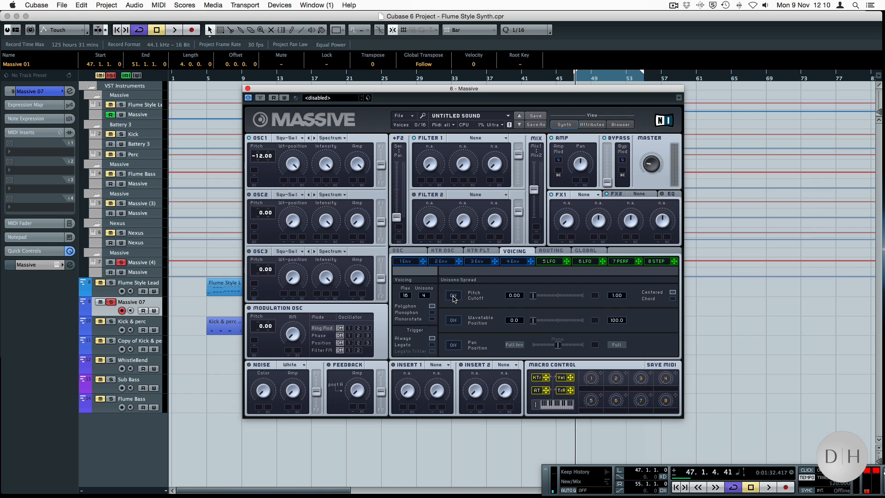
click(454, 296)
drag(535, 300, 537, 300)
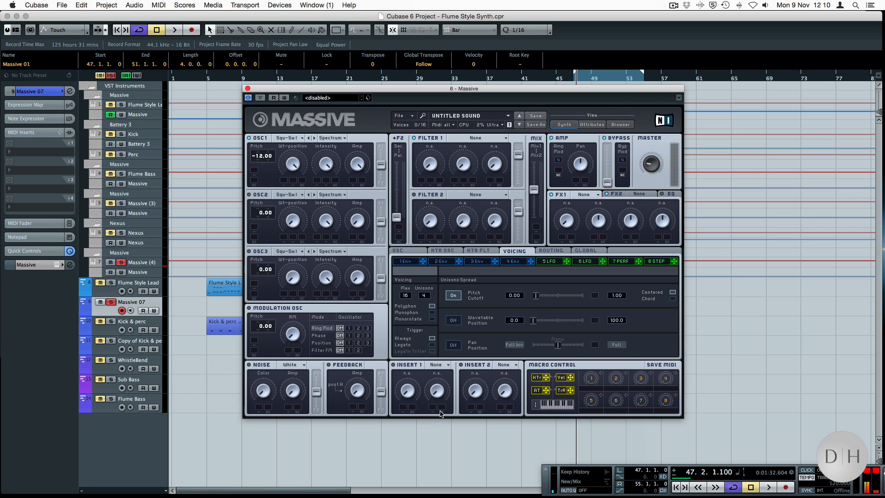
key(space)
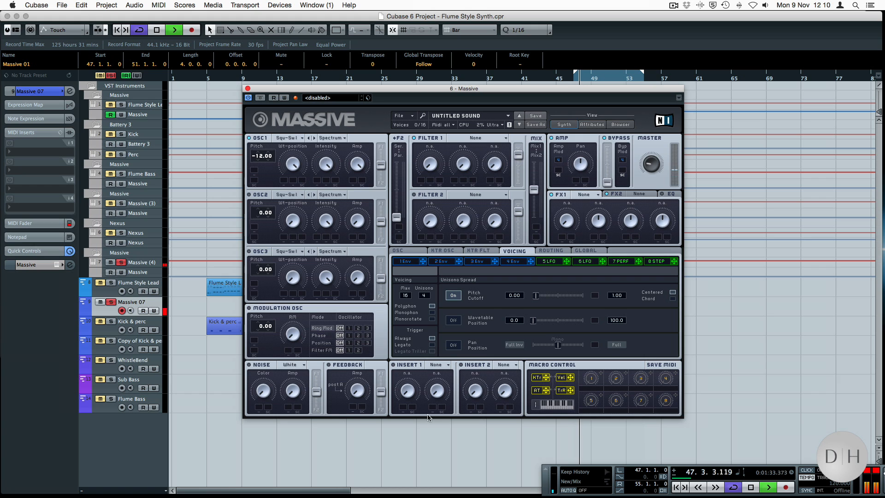
Enable the Pan Position unisono spread at full width and fine-tune the Pitch Cutoff spread during playback.
click(460, 345)
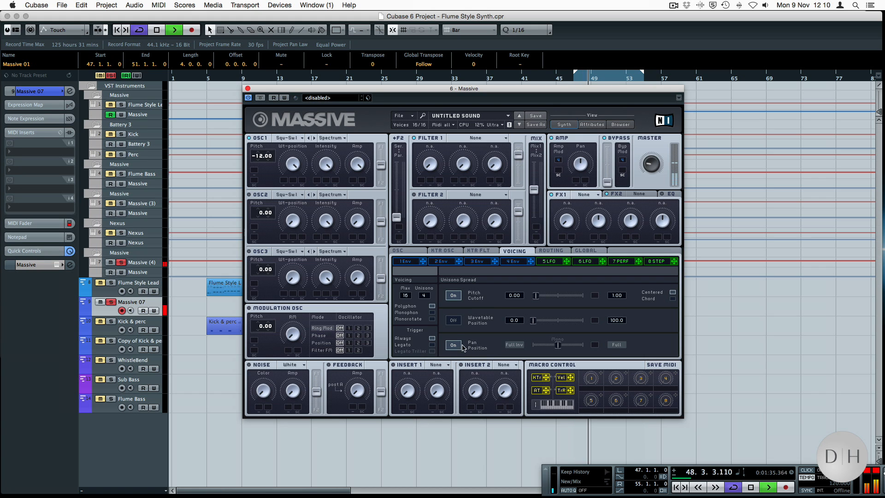
drag(557, 345, 582, 344)
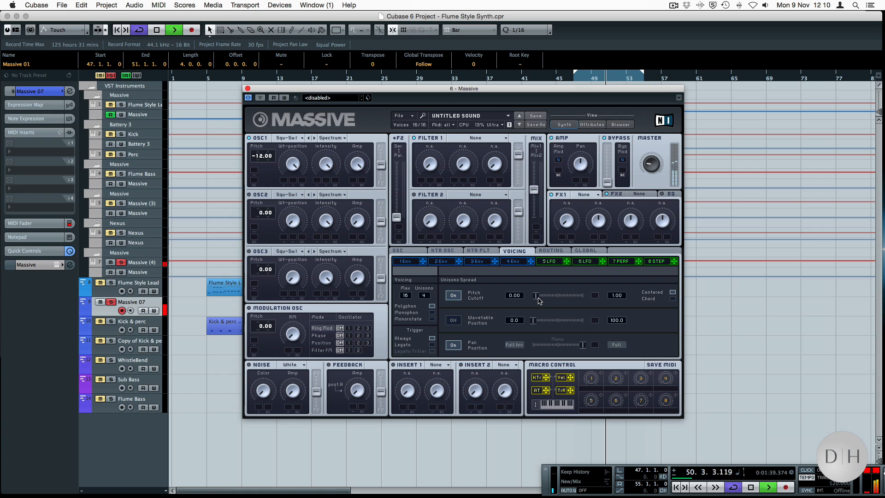
drag(536, 295, 541, 295)
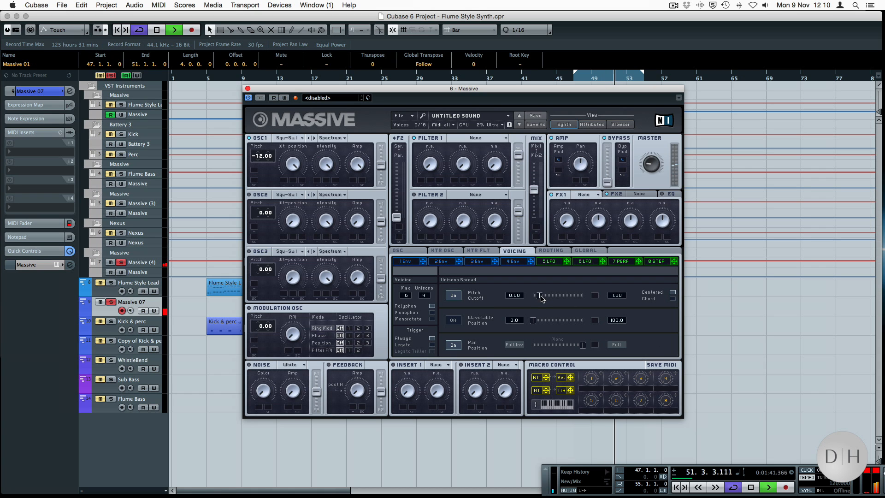
key(space)
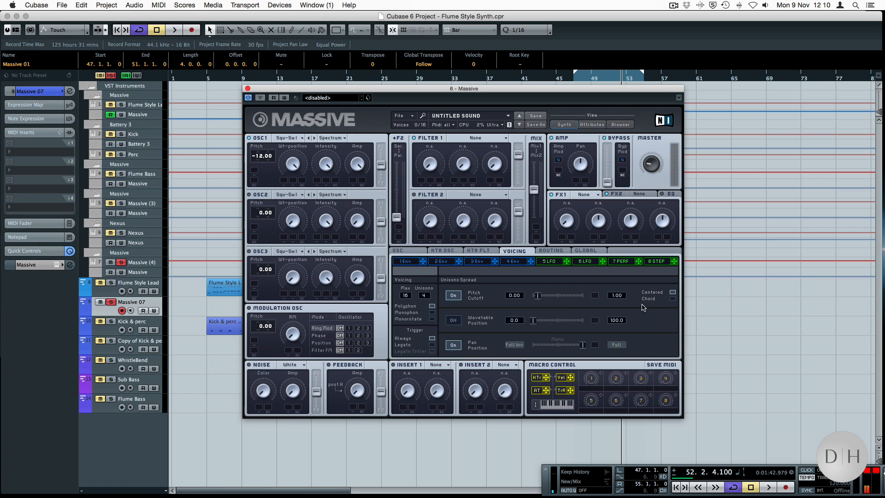
Lengthen the attack, decay and release of envelope 1.
click(408, 262)
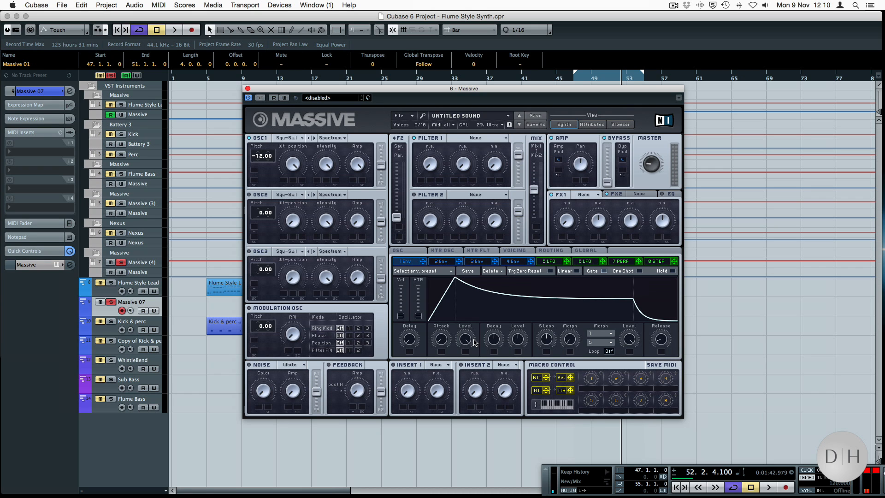
drag(441, 340, 449, 325)
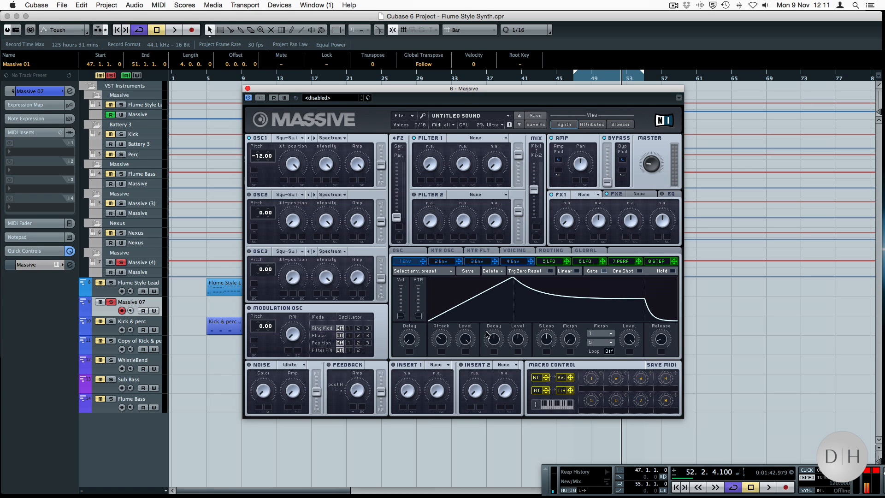
drag(494, 339, 499, 338)
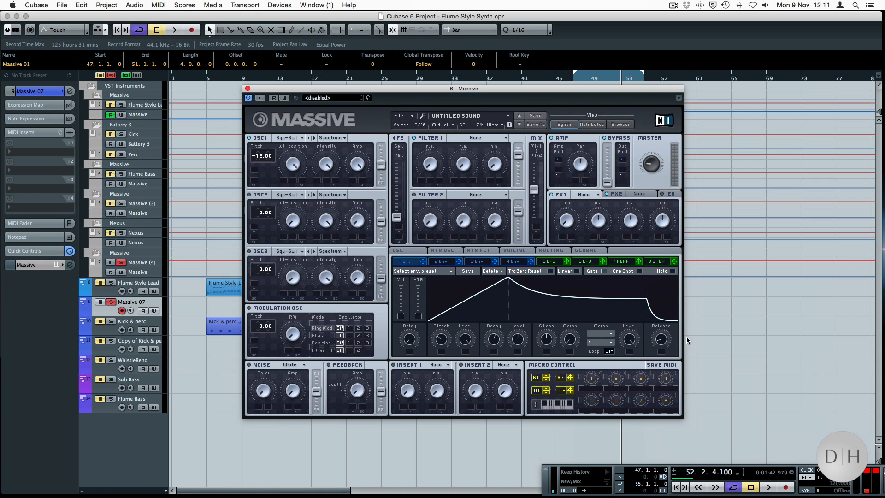
drag(661, 343, 665, 329)
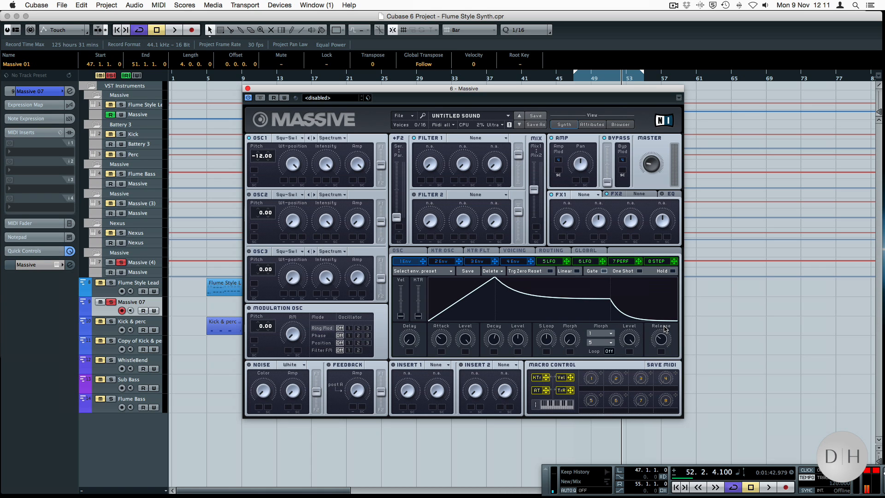
Lower the attack level and the decay level of envelope 4.
click(522, 261)
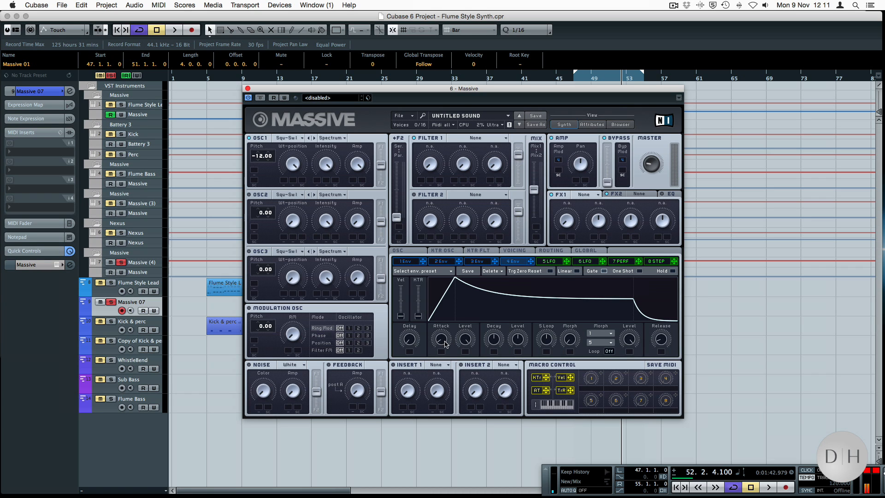
drag(470, 340, 467, 363)
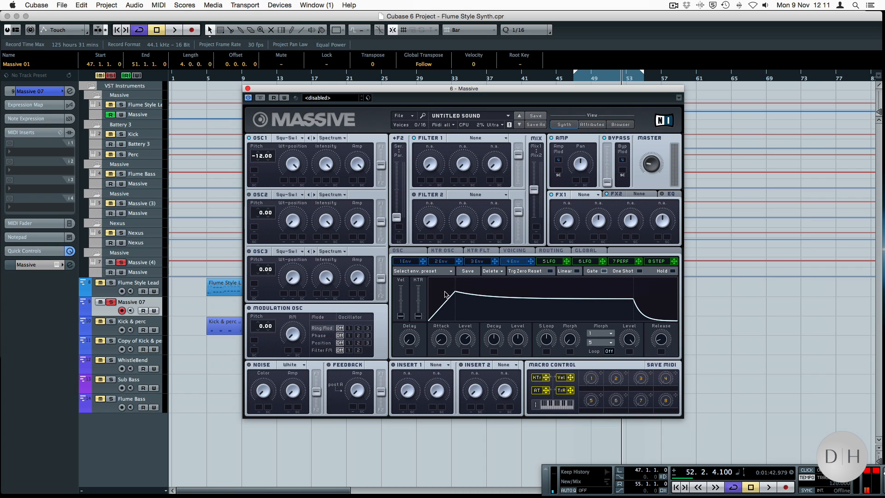
drag(515, 344, 515, 357)
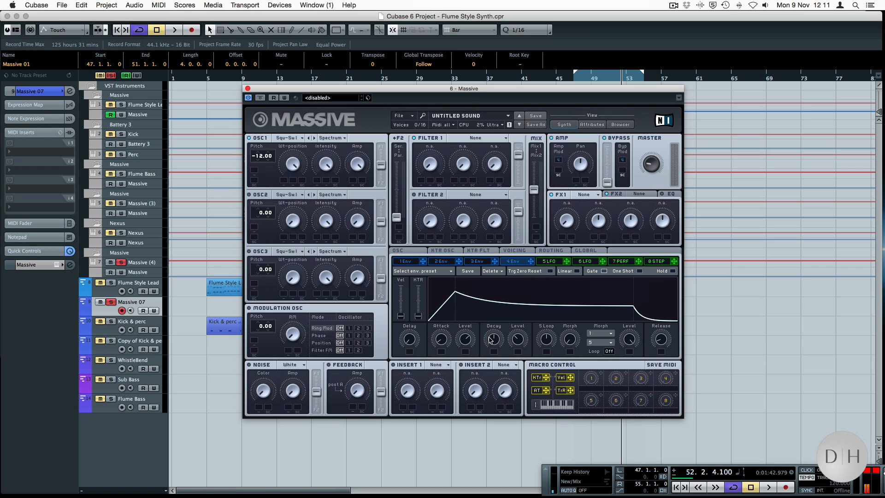
Set the filter routing fully to serial, choose Lowpass 4 for Filter 1 and audition the sound.
drag(395, 221, 401, 96)
drag(397, 163, 397, 217)
drag(397, 216, 396, 162)
click(479, 139)
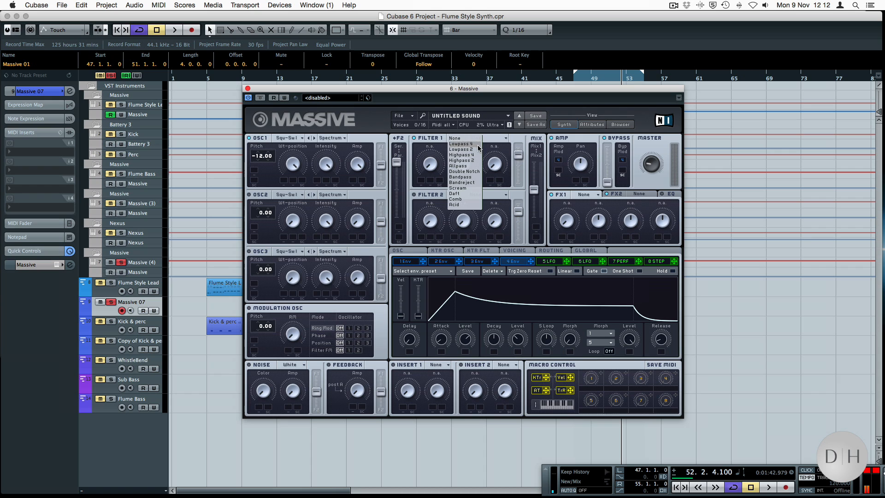
click(476, 144)
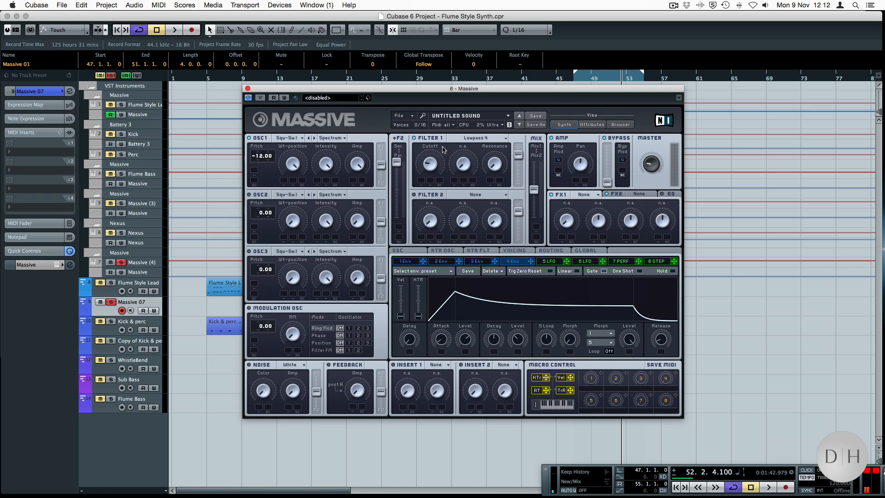
key(space)
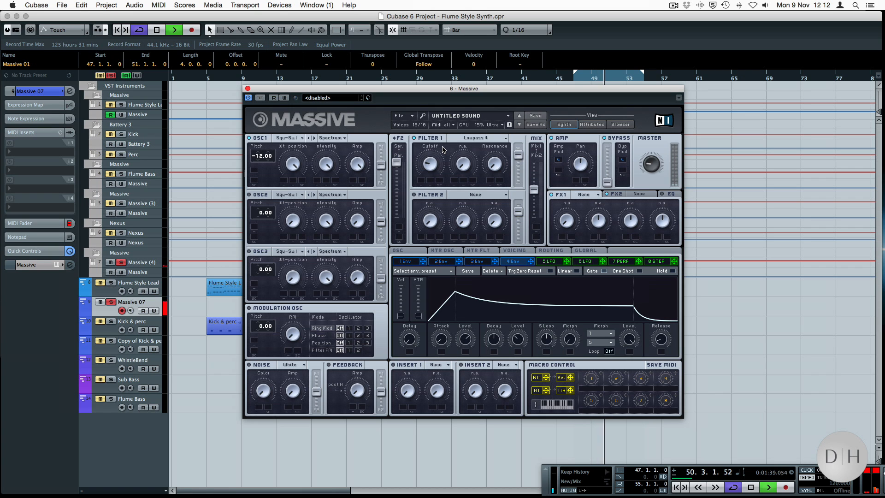
key(space)
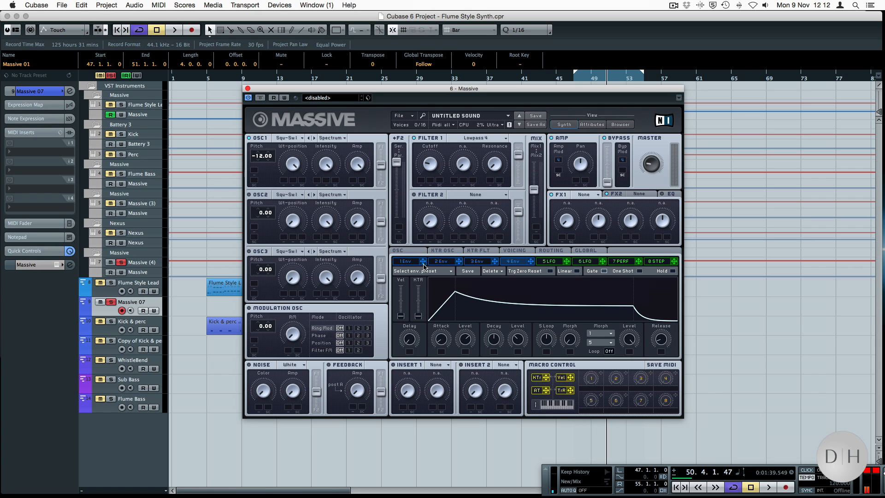
Assign envelope 1 to the Filter 1 cutoff with an upward modulation amount and audition it.
drag(423, 265, 422, 180)
drag(421, 182, 428, 157)
key(space)
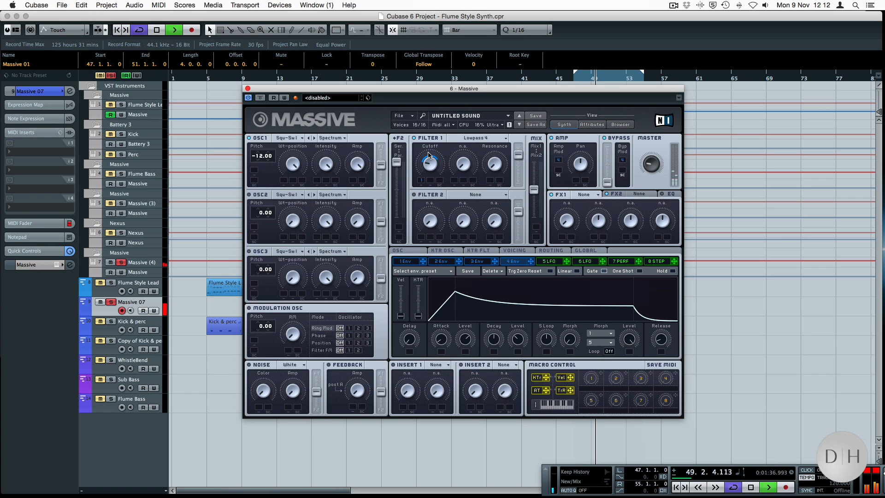
key(space)
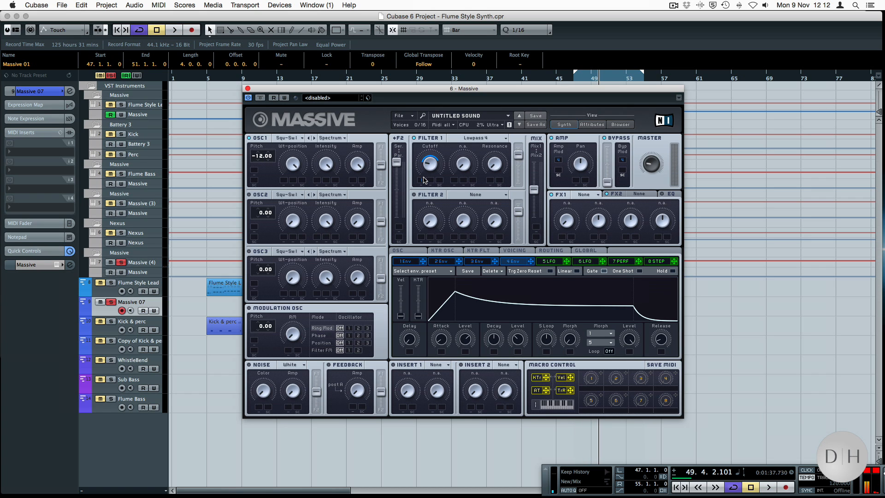
key(space)
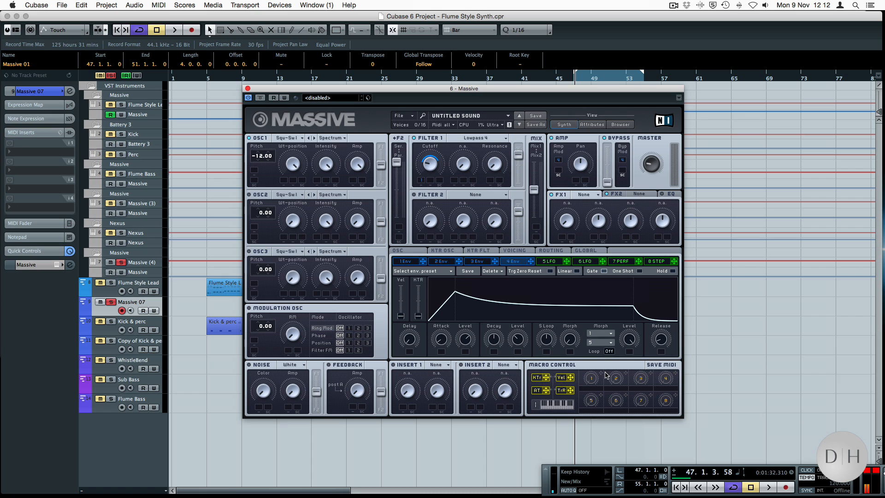
Assign macro control 1 to the Filter 1 cutoff's second modulation slot and audition the loop.
drag(600, 373, 431, 181)
key(space)
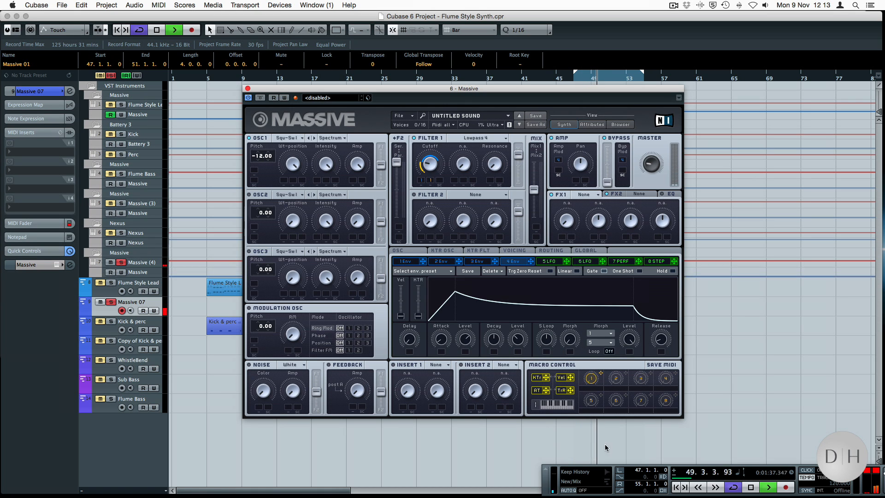
key(space)
mouse_move(611, 494)
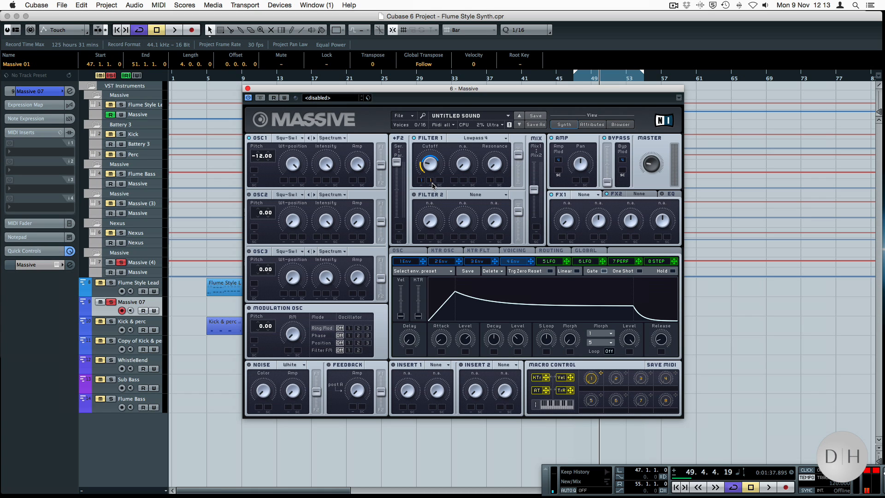
Audition the loop and load the Classic Tube effect into FX1.
key(space)
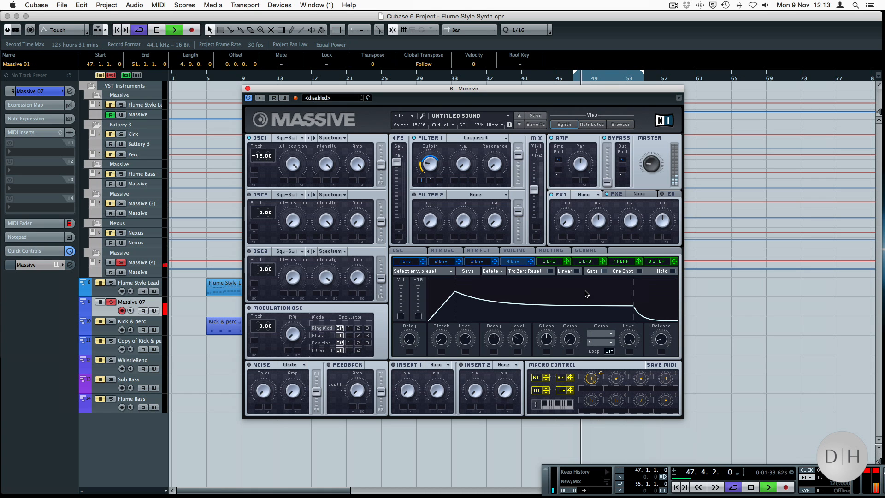
key(space)
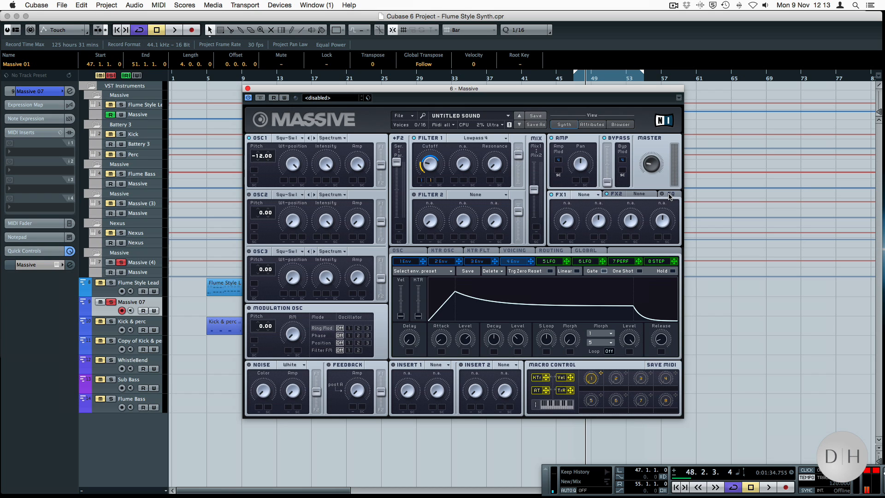
click(579, 196)
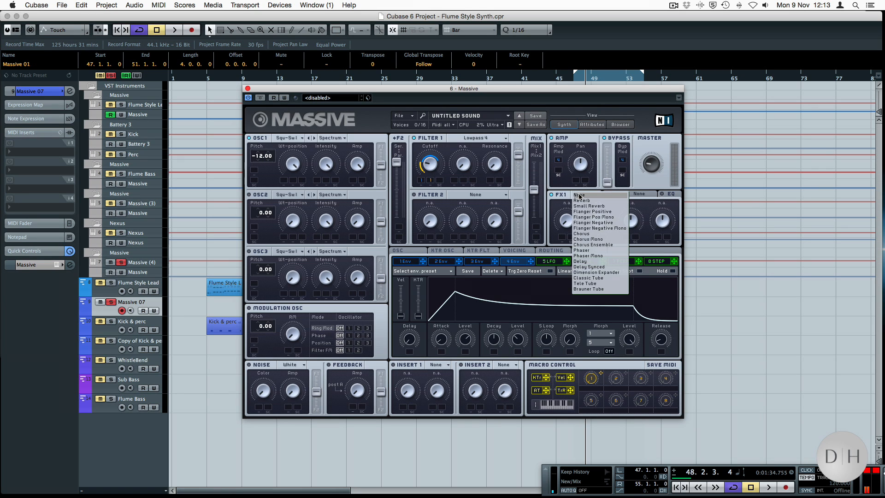
click(594, 279)
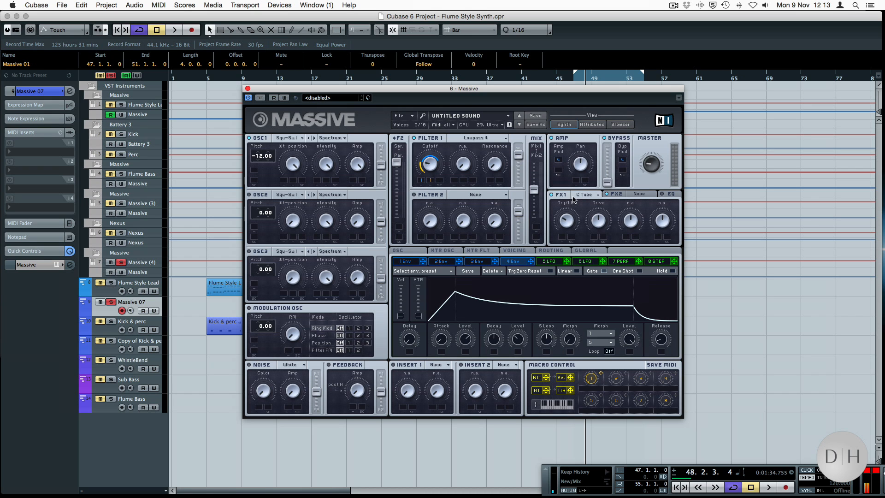
drag(608, 206, 603, 229)
Load the Reverb effect into FX2.
click(645, 195)
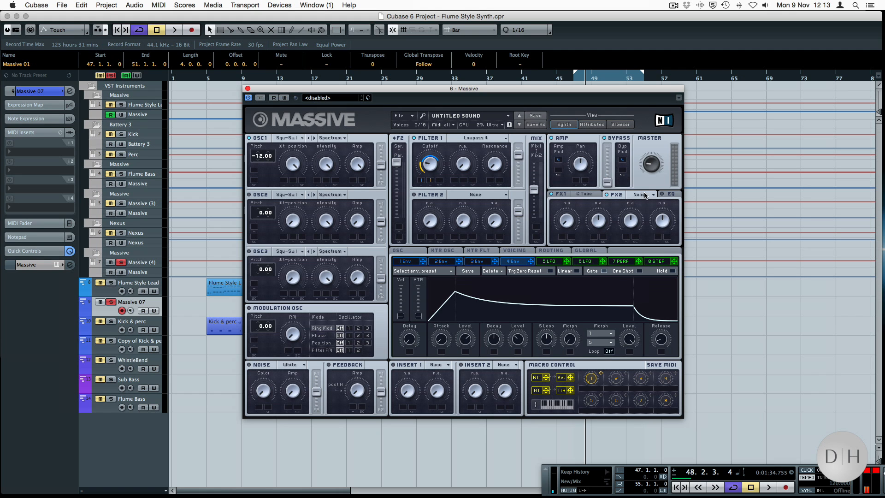
click(645, 195)
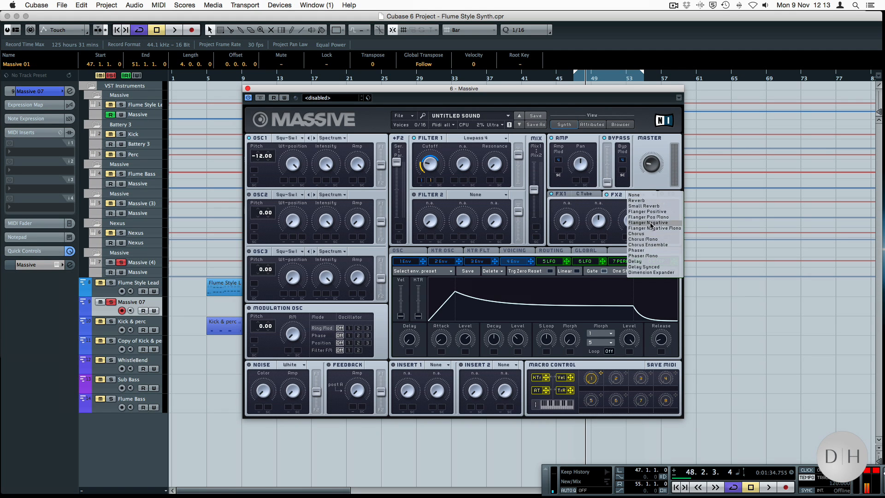
click(637, 200)
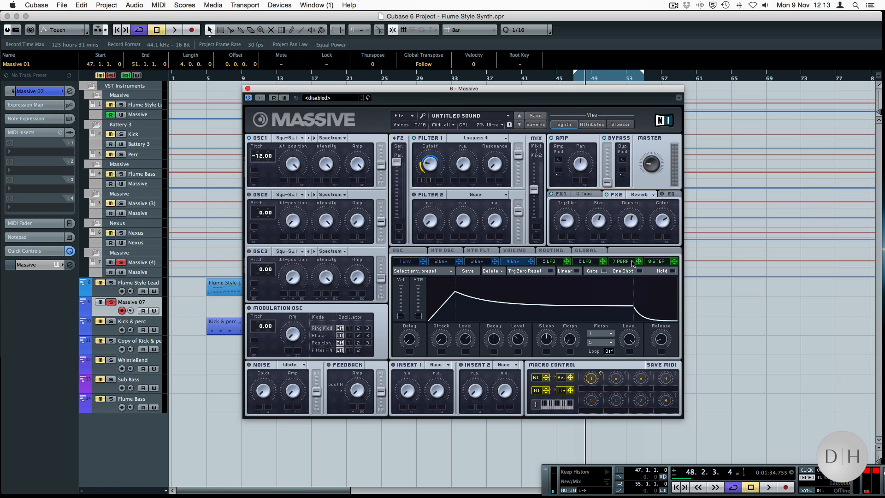
Play the loop, enable the EQ and boost its high shelf.
key(space)
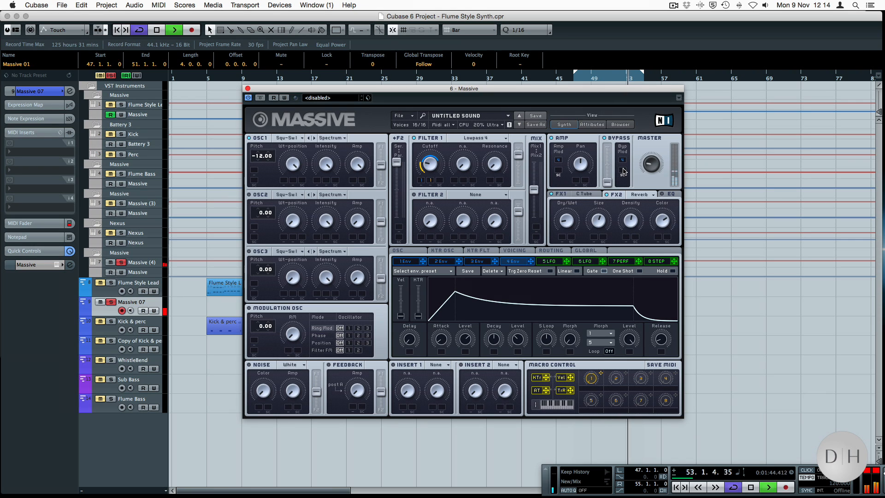
click(668, 194)
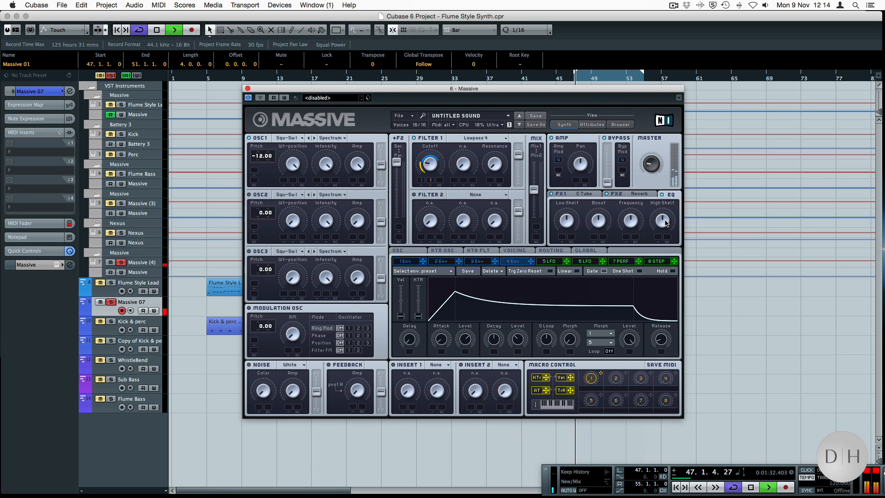
drag(665, 223, 675, 209)
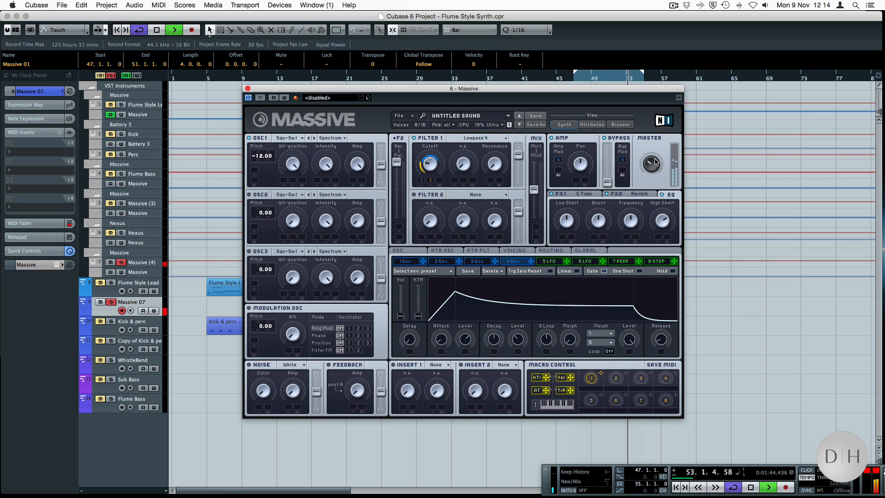
Close the synth window, reveal the Macro 1 automation lane under Massive (4), and reselect the Massive 07 track.
click(248, 88)
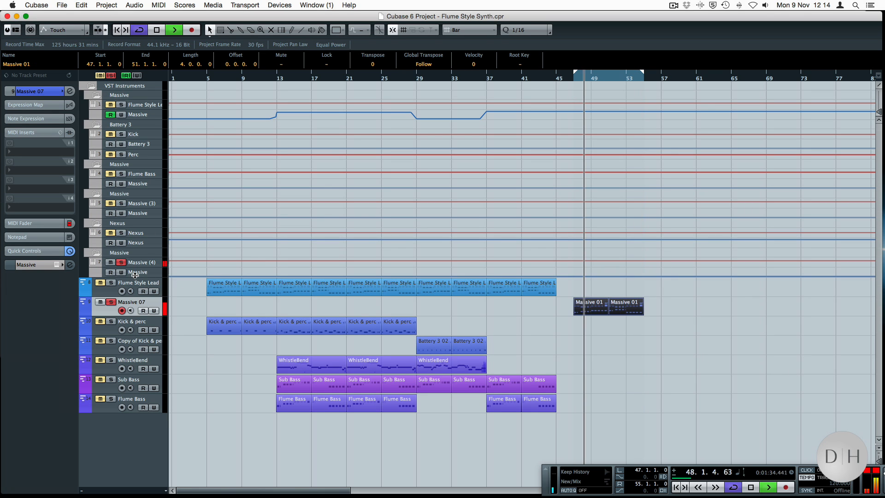
drag(134, 276, 135, 282)
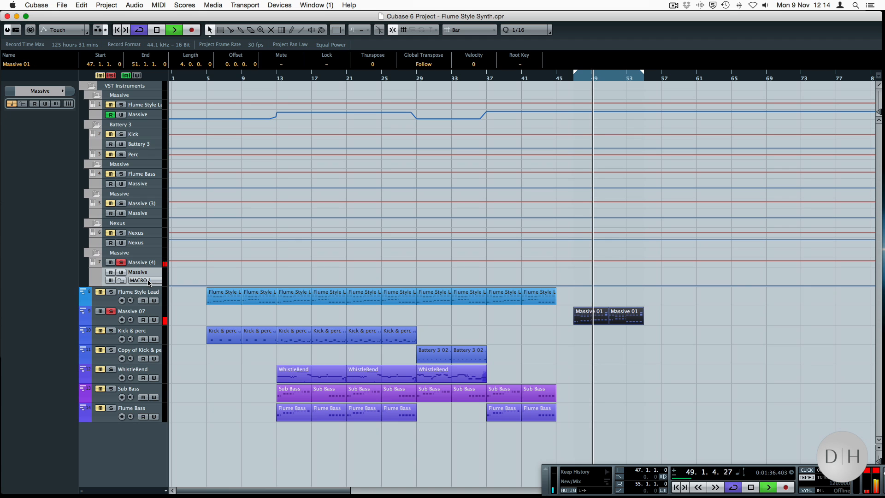
click(152, 315)
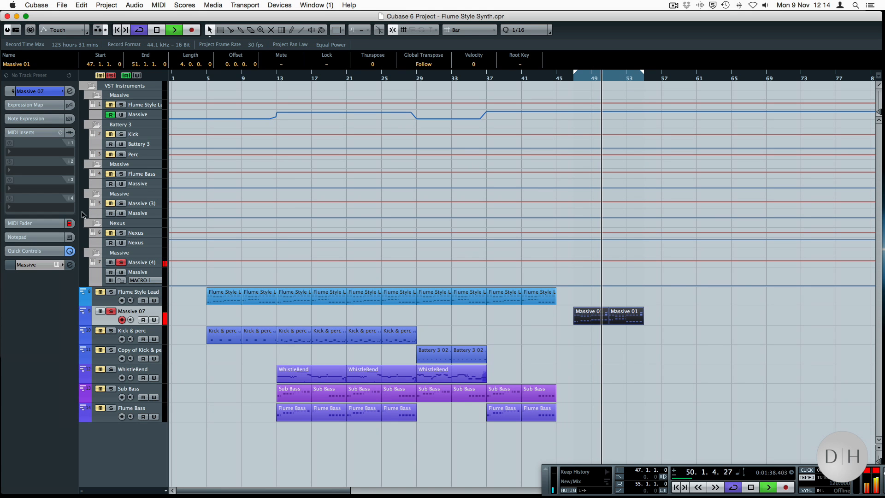
Reopen the synth for the Massive 07 track and label macro control 1 "Filter".
click(60, 264)
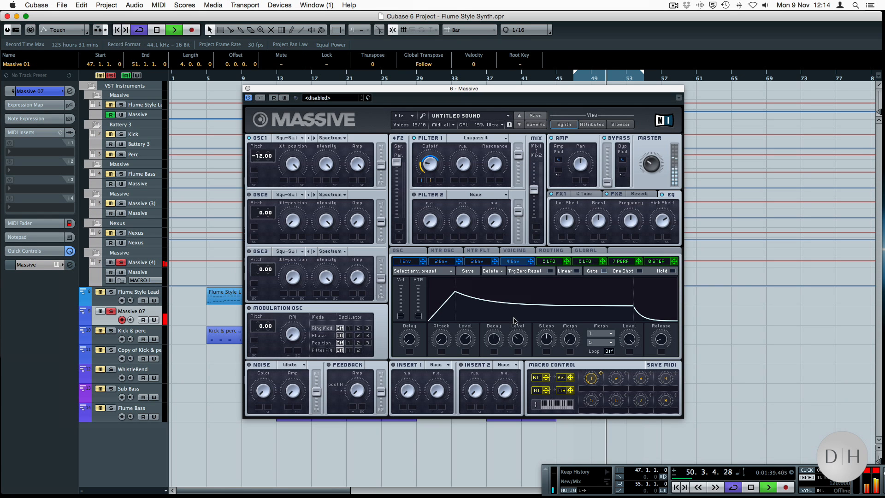
click(594, 392)
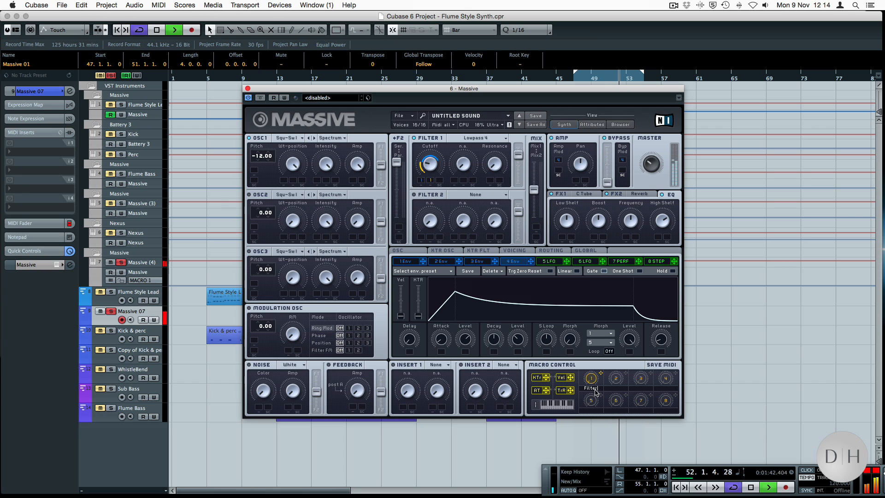
click(756, 375)
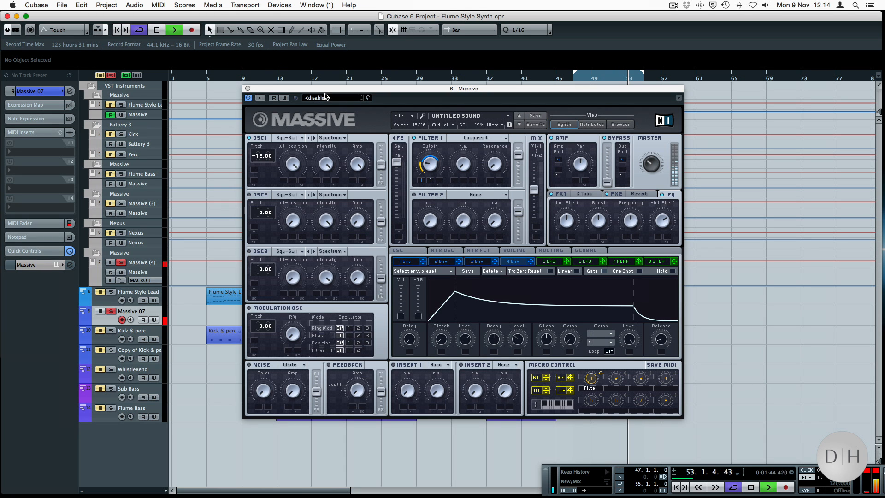
Assign the Filter parameter to Massive (4)'s automation lane and raise its automation to 100 from bar 47.
click(247, 88)
click(140, 280)
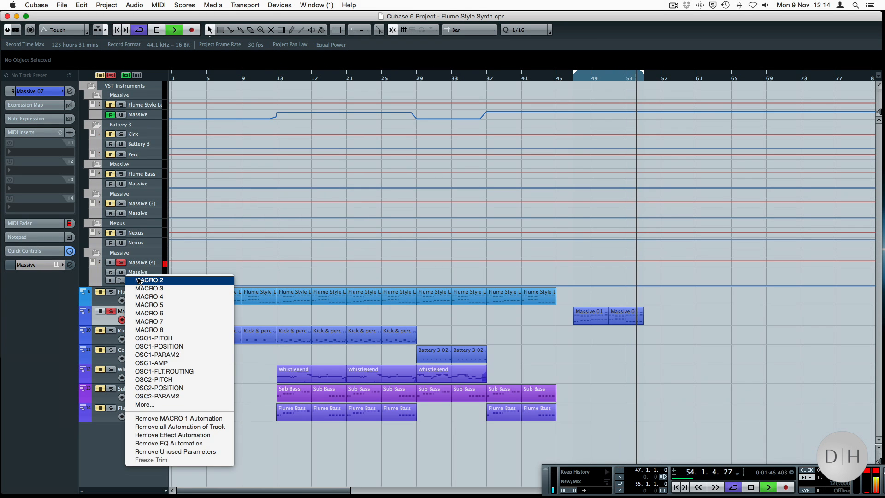
click(142, 280)
click(142, 280)
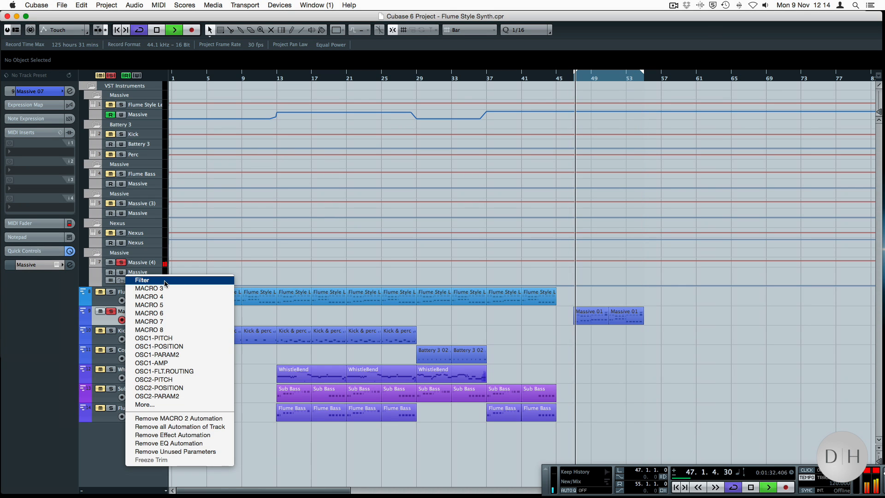
click(170, 282)
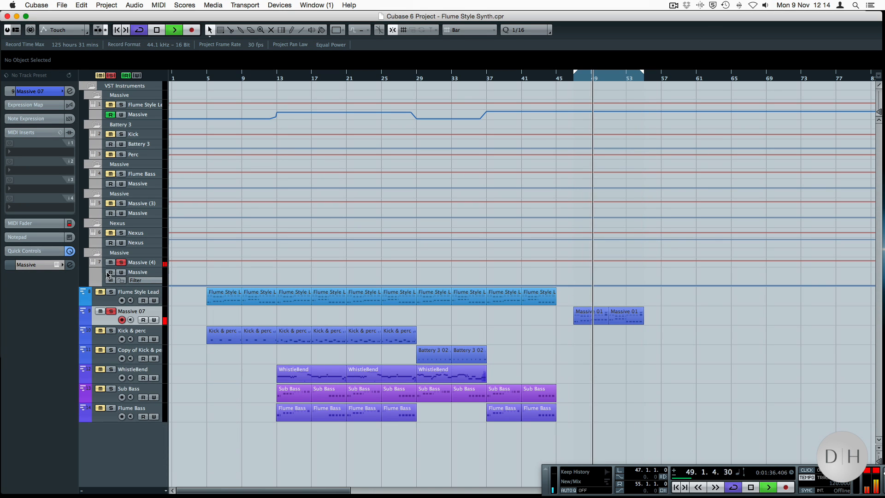
drag(574, 285, 573, 262)
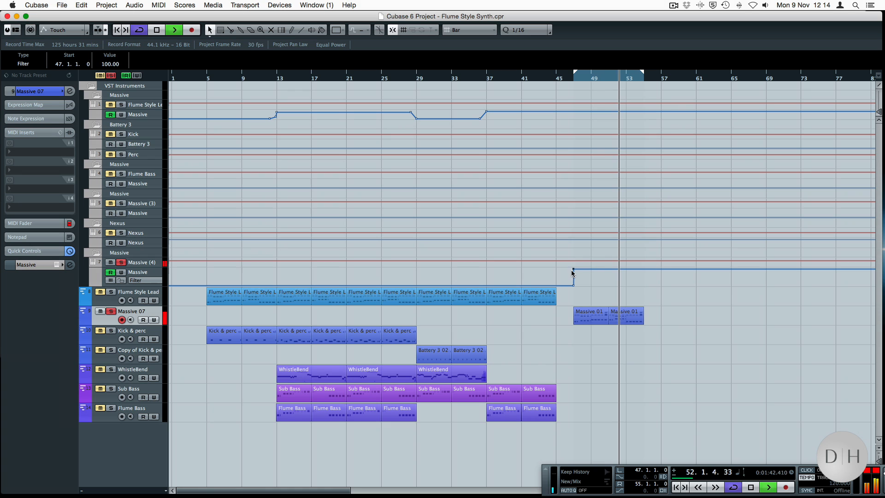
Lengthen the attack of envelope 1 slightly in Massive while the loop plays, close the synth window and stop playback.
click(56, 264)
click(405, 262)
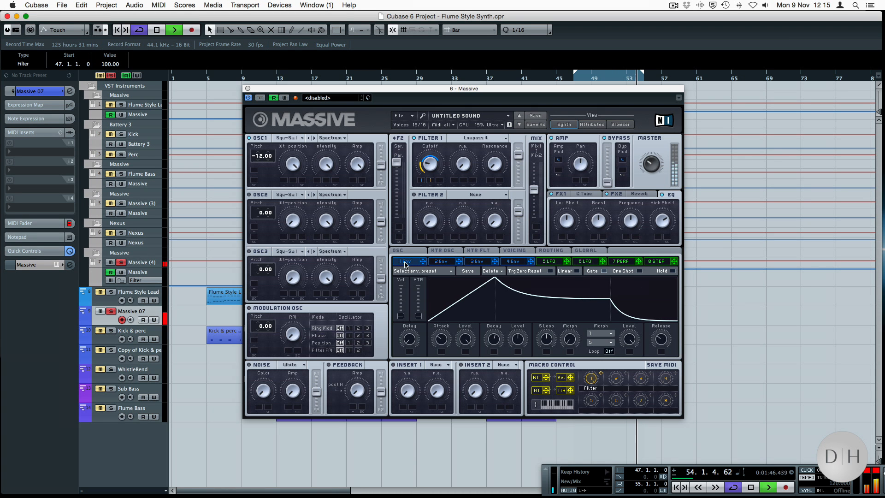
drag(441, 342, 441, 339)
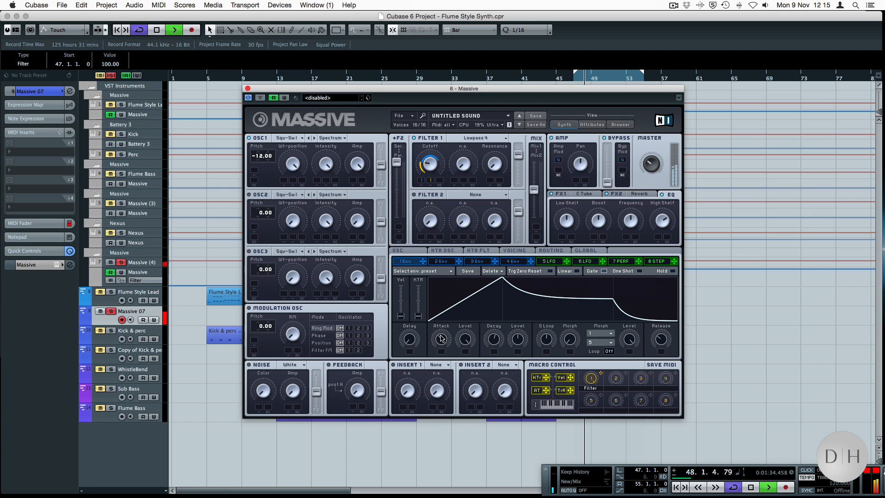
drag(441, 339, 441, 340)
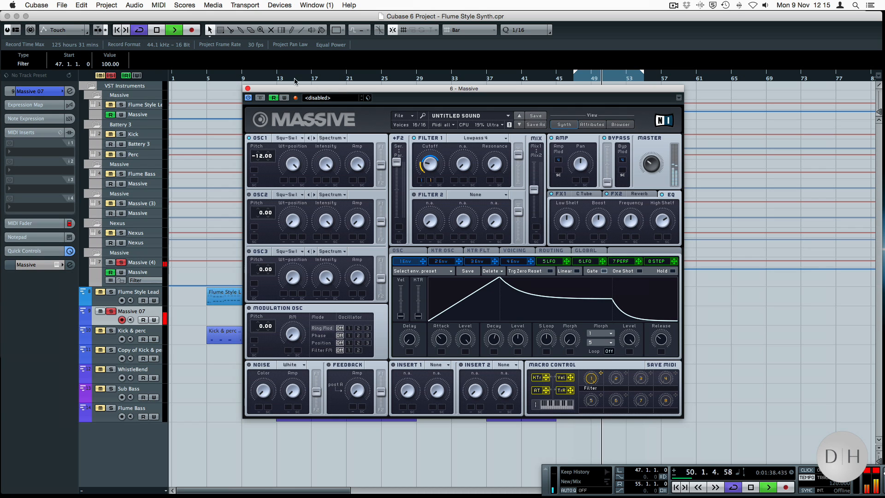
click(247, 88)
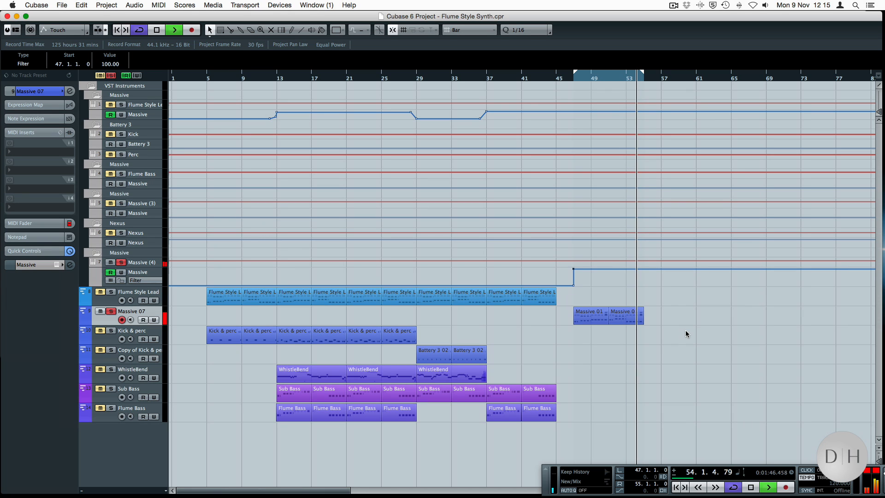
key(space)
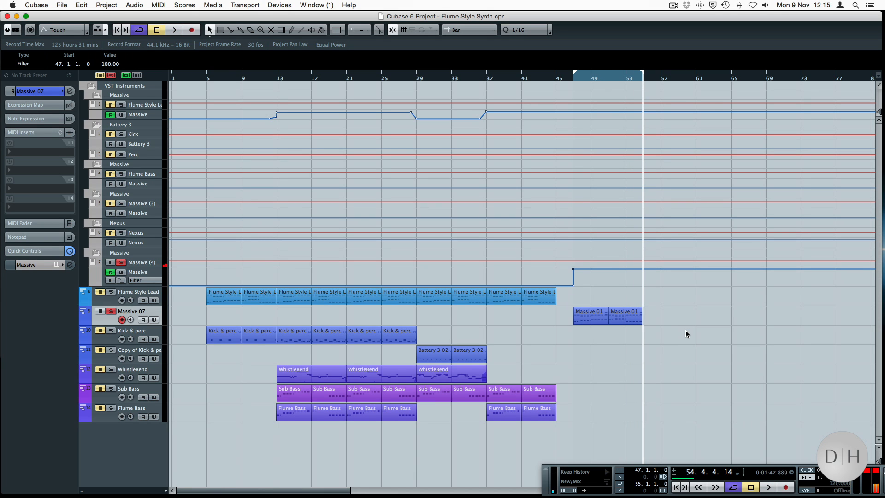